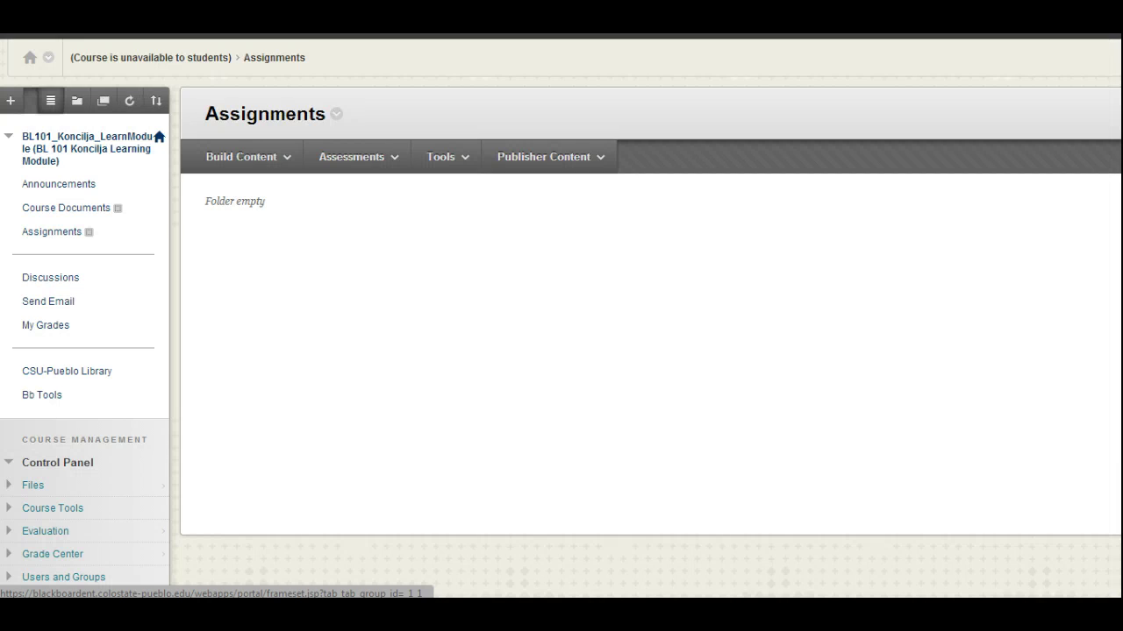
# - Rename the Course Documents link in the course menu to "Faculty Contact Info" and move the divider directly below it
pyautogui.click(242, 156)
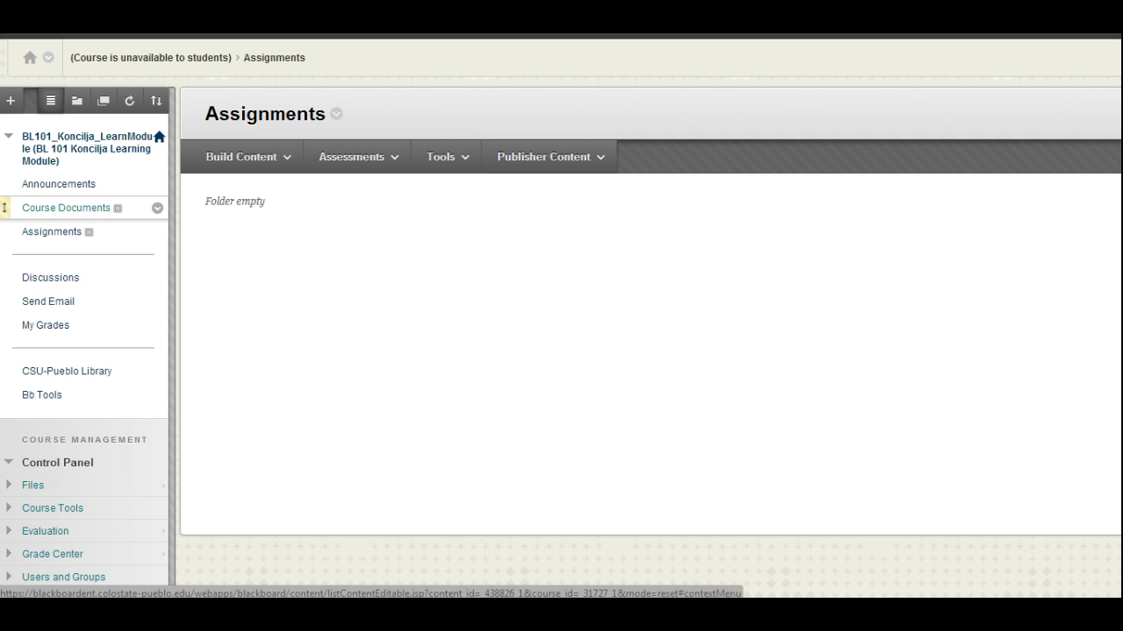
pyautogui.click(157, 207)
pyautogui.click(195, 243)
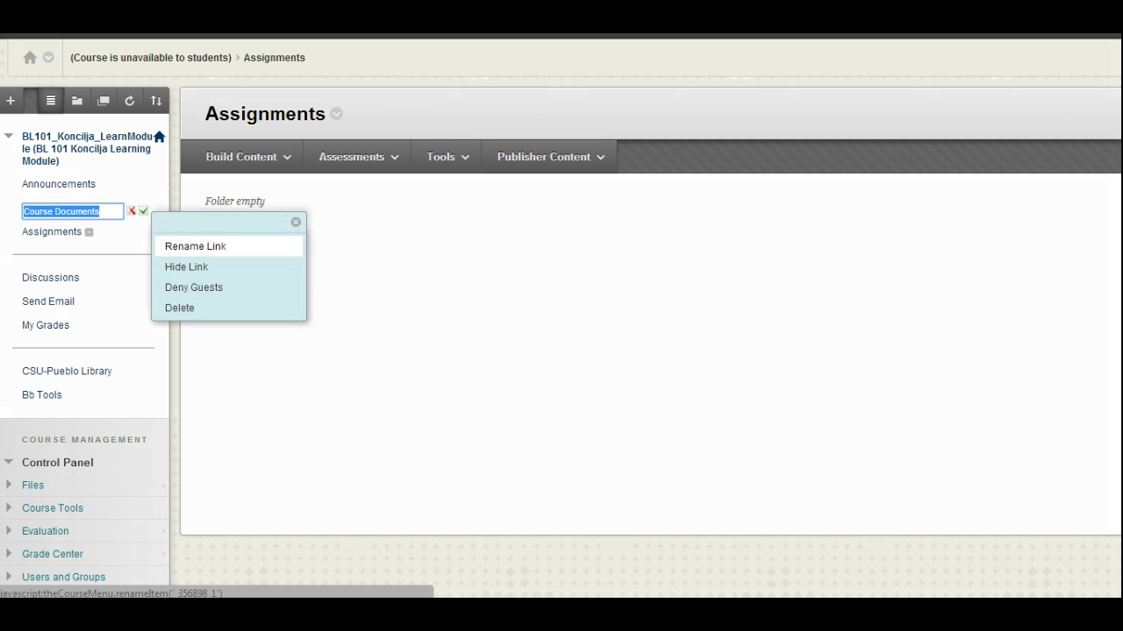
pyautogui.write('Fa')
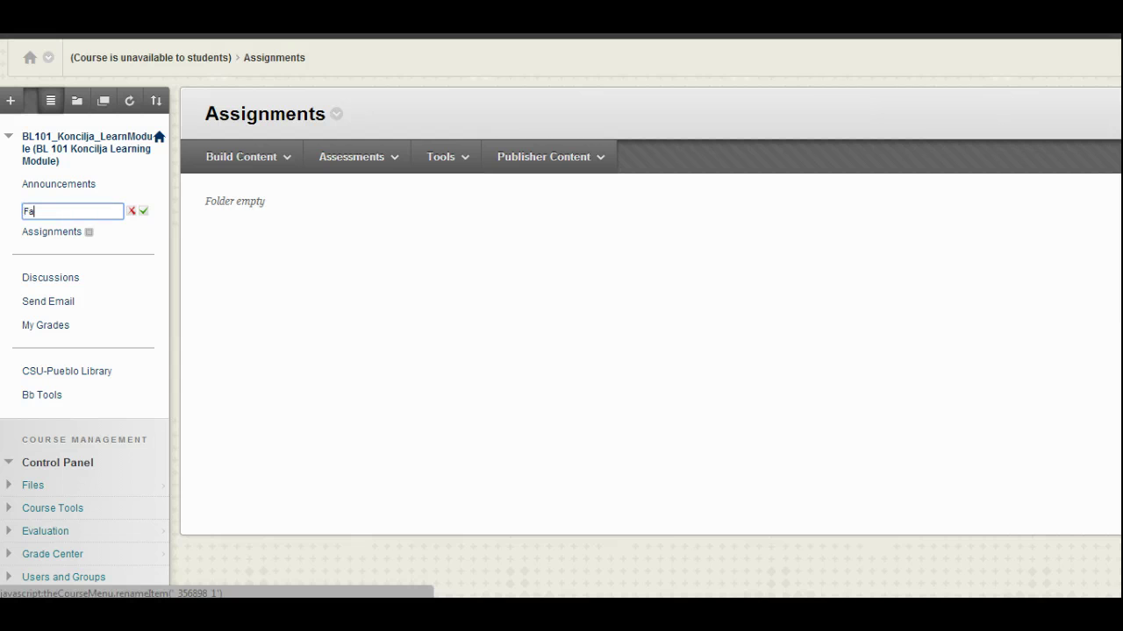
pyautogui.write('cultyInfo')
pyautogui.press('BackSpace')
pyautogui.press('BackSpace')
pyautogui.press('BackSpace')
pyautogui.press('BackSpace')
pyautogui.write('Contact Info')
pyautogui.press('Return')
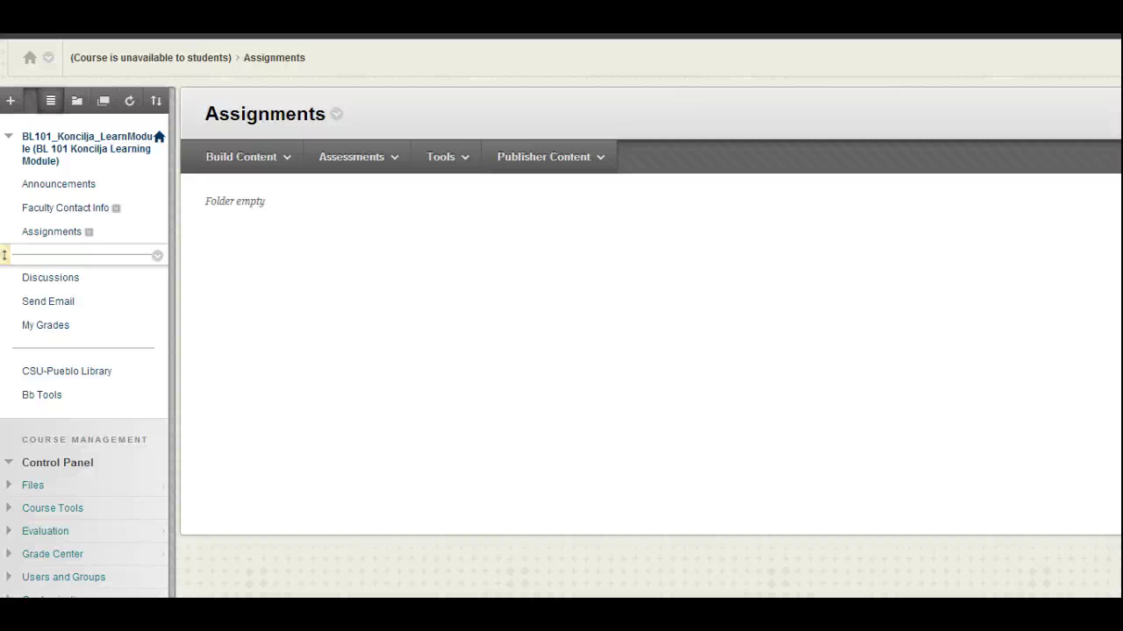
pyautogui.moveTo(4, 254); pyautogui.dragTo(5, 228)
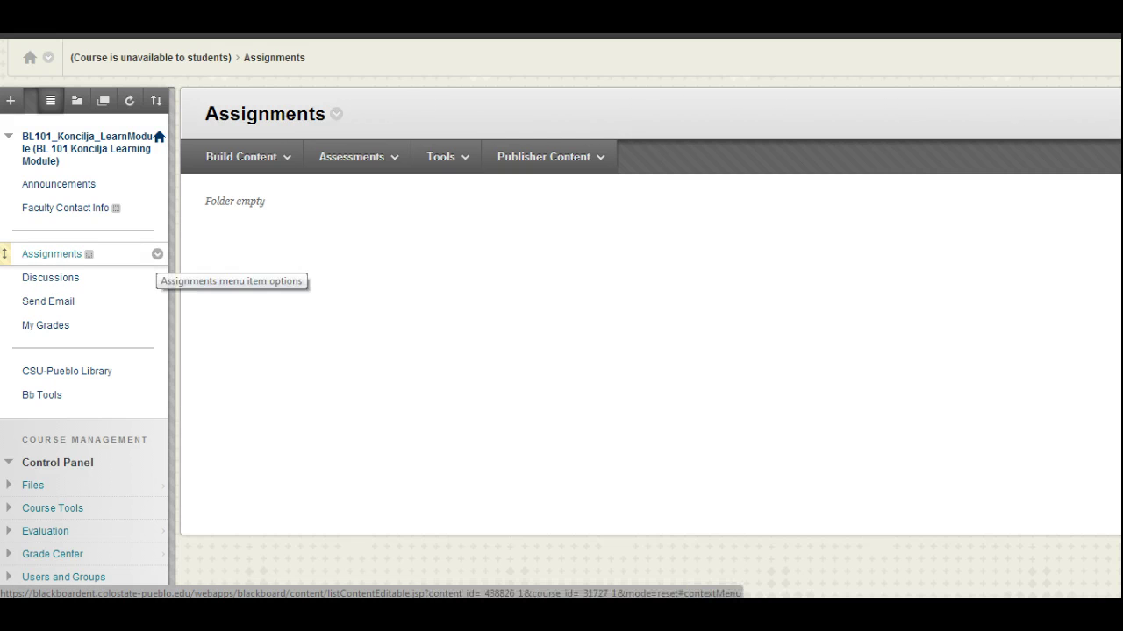
pyautogui.click(157, 254)
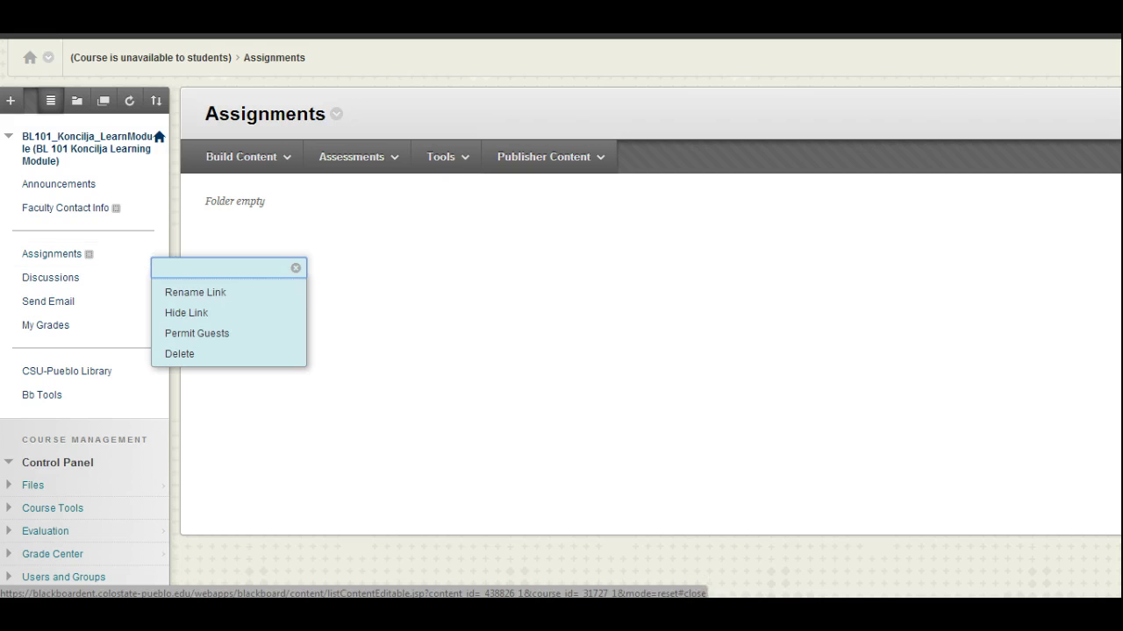
pyautogui.click(179, 354)
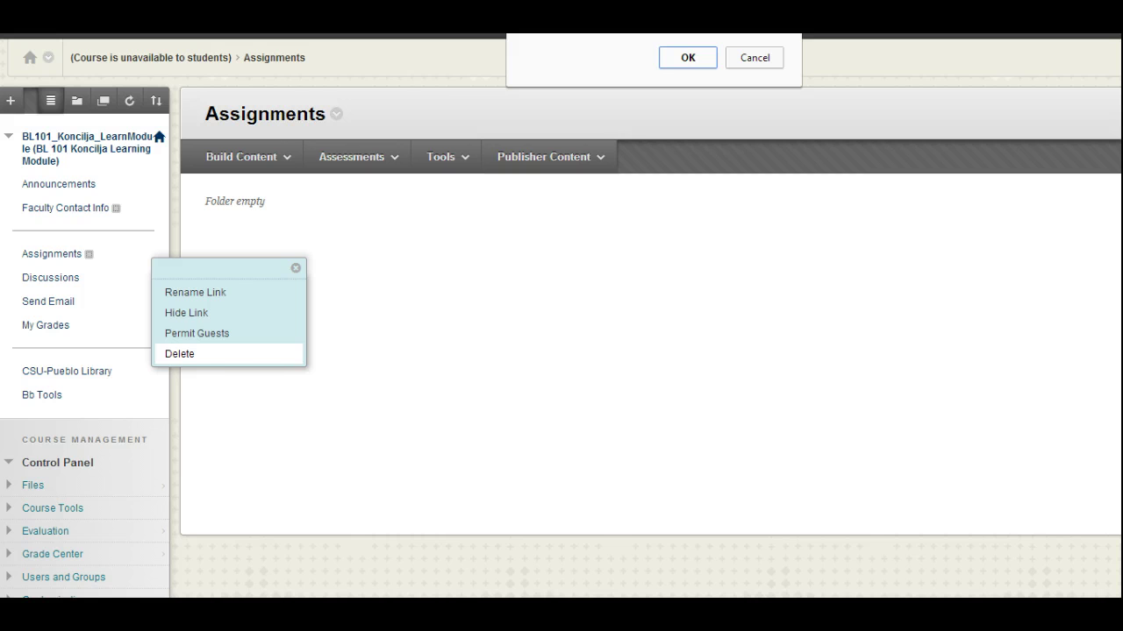
pyautogui.press('Escape')
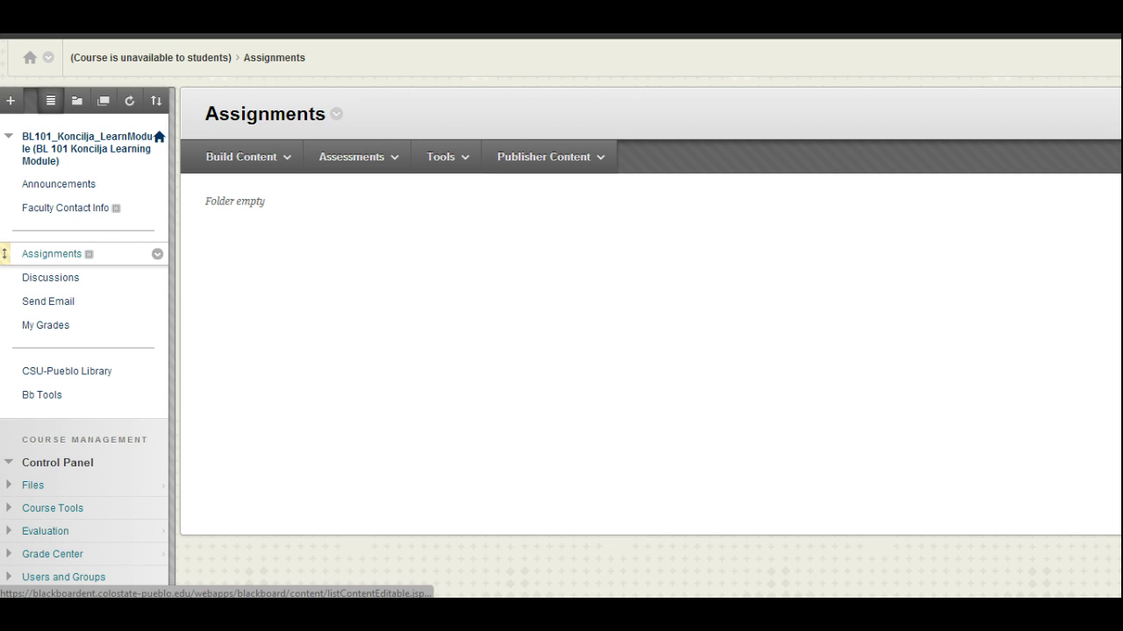
# - Delete the Assignments link from the course menu and confirm the deletion
pyautogui.click(157, 254)
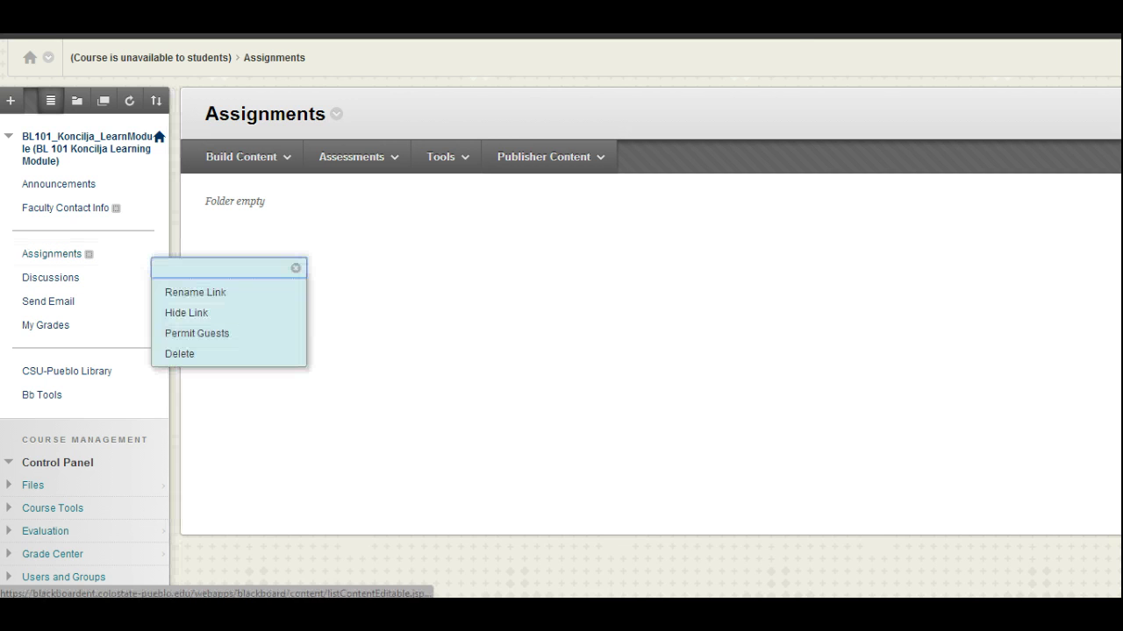
pyautogui.click(180, 354)
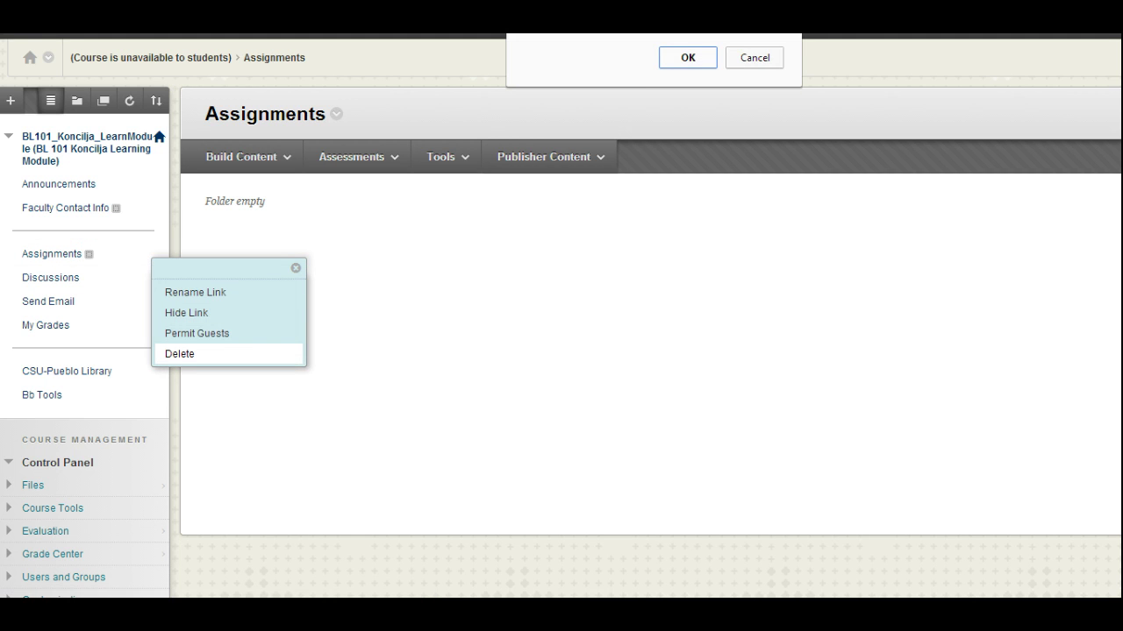
pyautogui.press('Return')
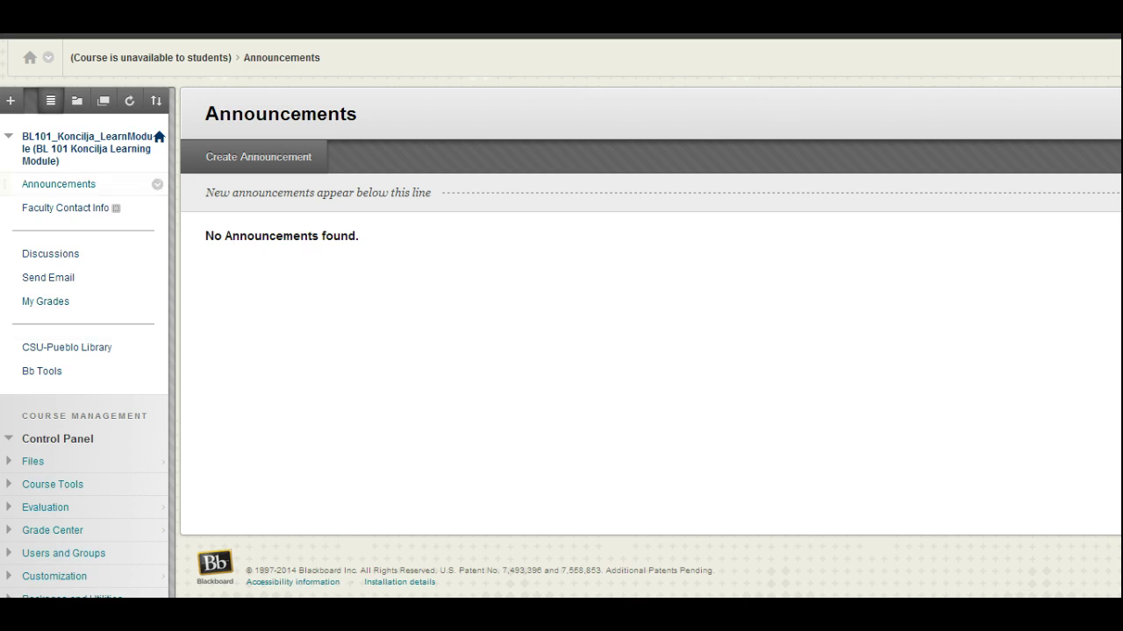
# - Add a new divider to the course menu and move it between My Grades and CSU-Pueblo Library
pyautogui.click(10, 100)
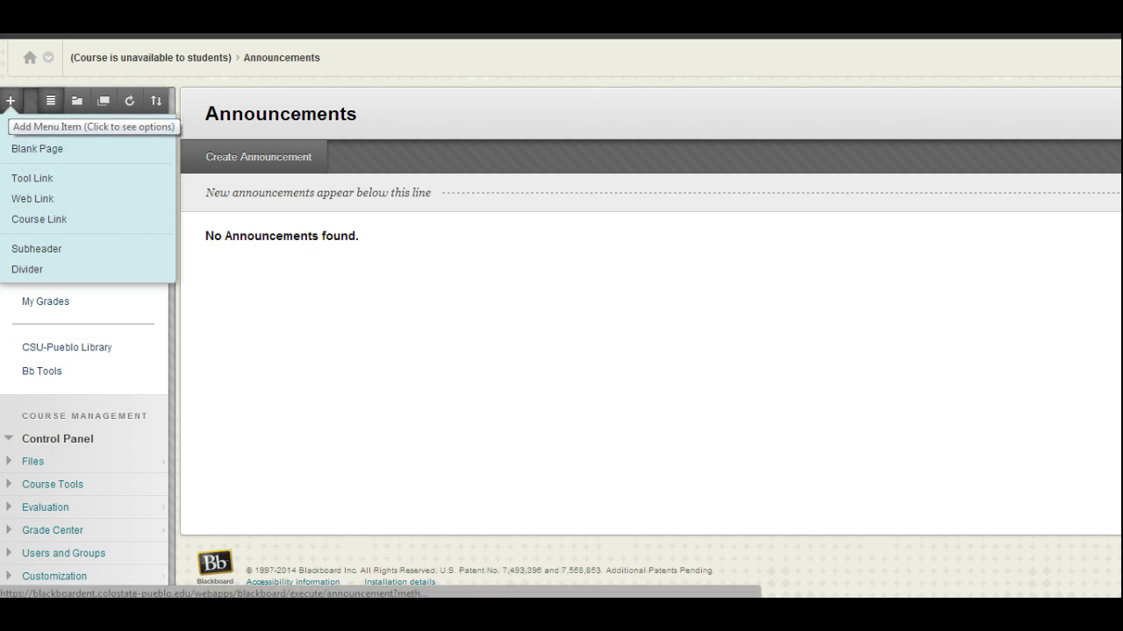
pyautogui.press('Escape')
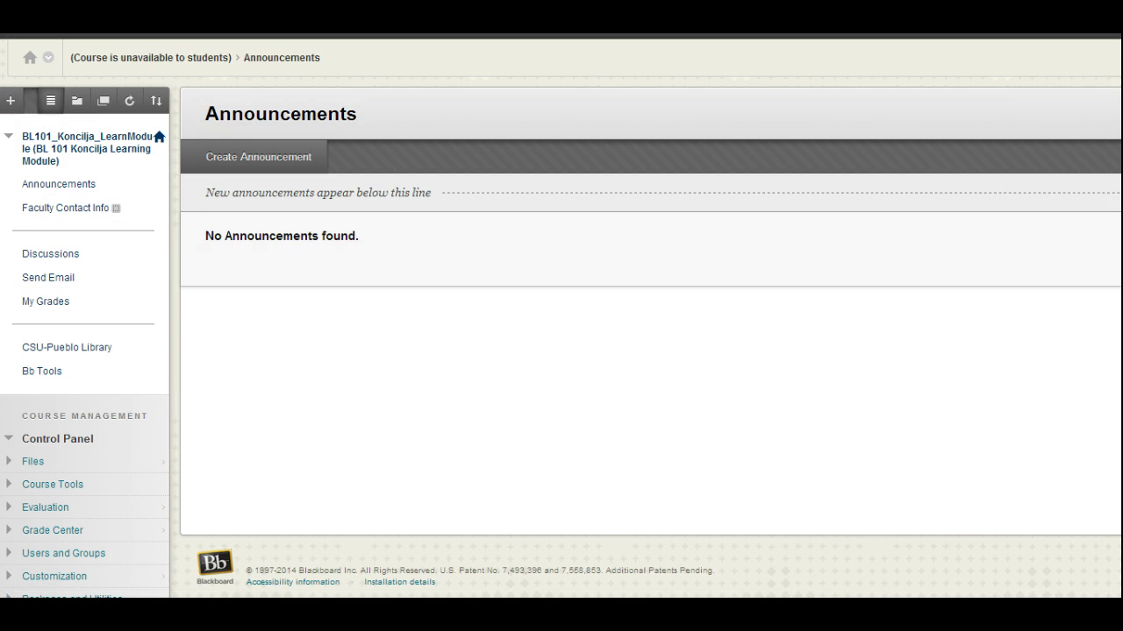
pyautogui.click(10, 101)
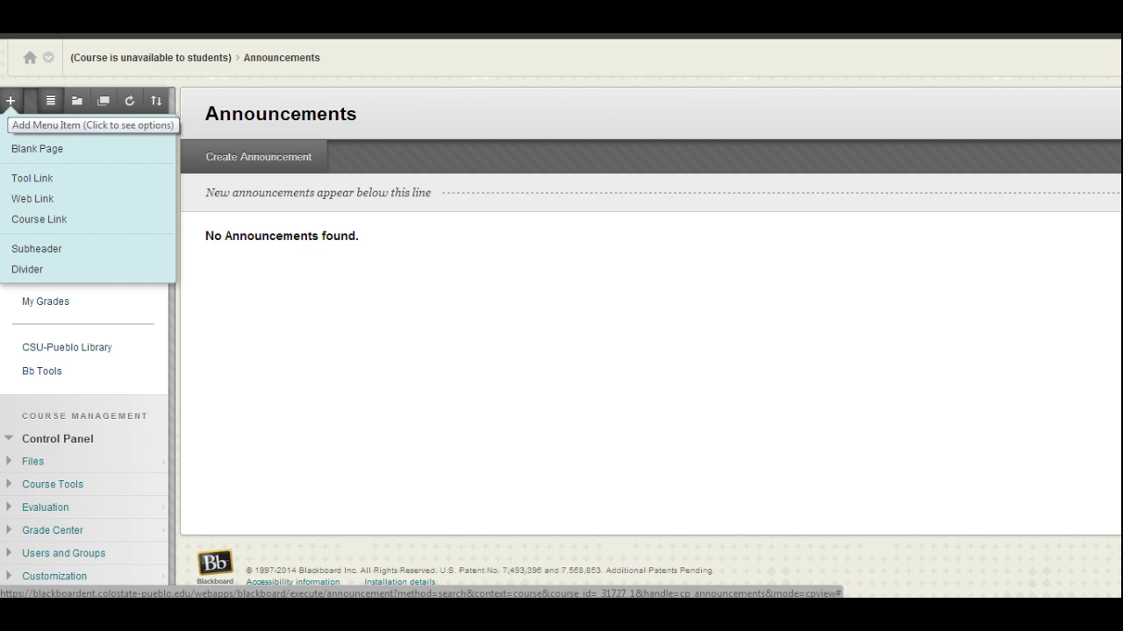
pyautogui.click(27, 269)
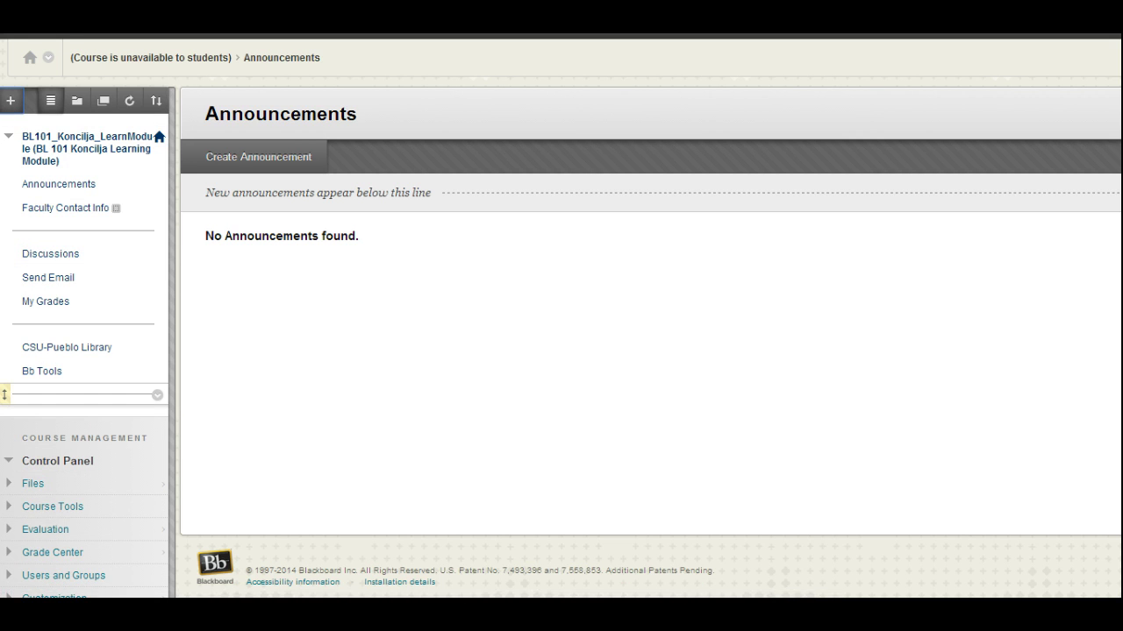
pyautogui.moveTo(5, 395); pyautogui.dragTo(4, 325)
# - Add a subheader named "Course Modules" to the course menu
pyautogui.click(10, 100)
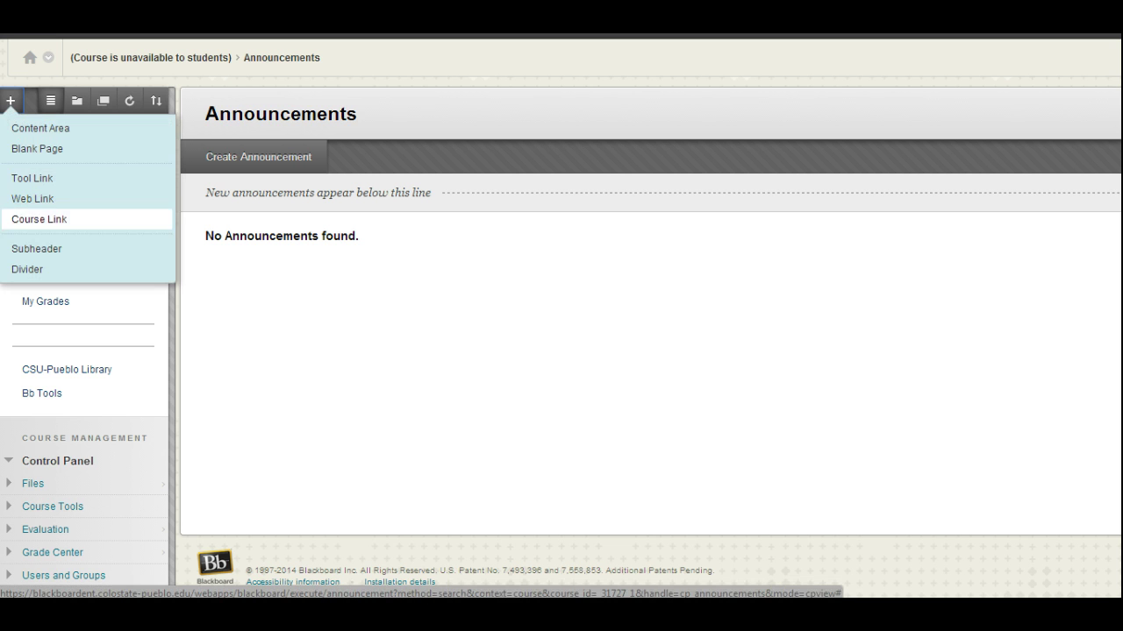
pyautogui.click(36, 249)
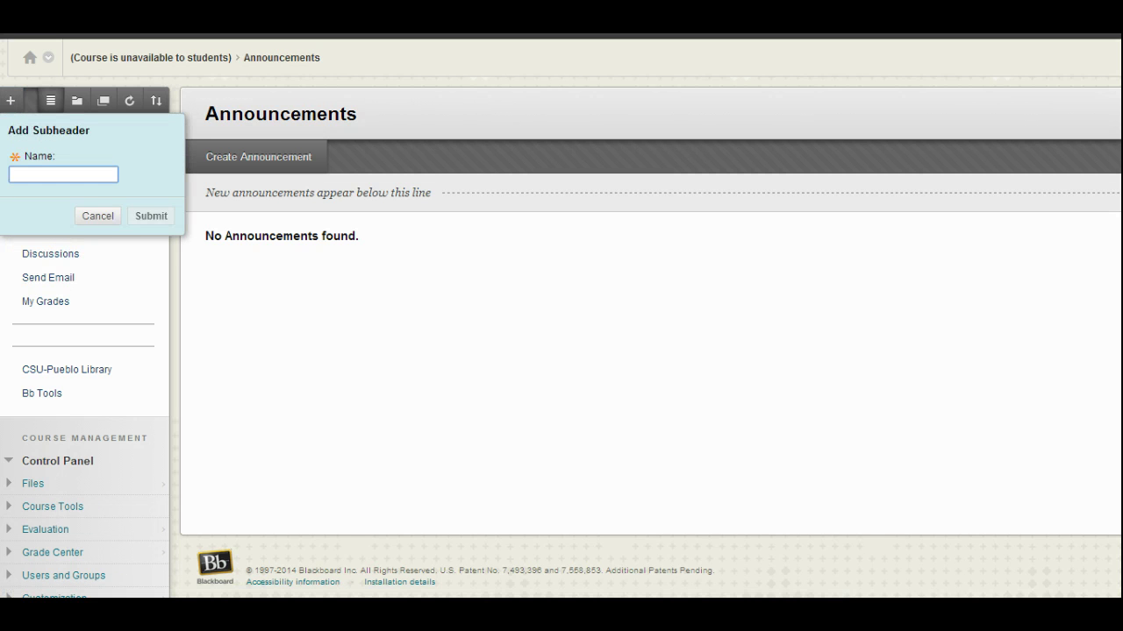
pyautogui.write('C')
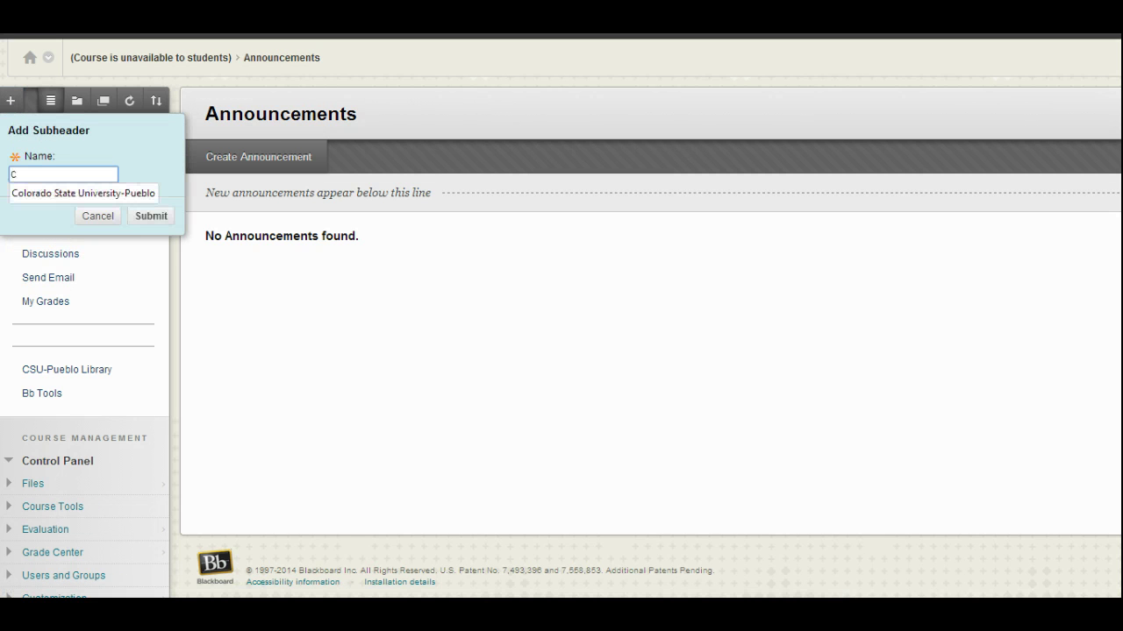
pyautogui.write('ourse Moud')
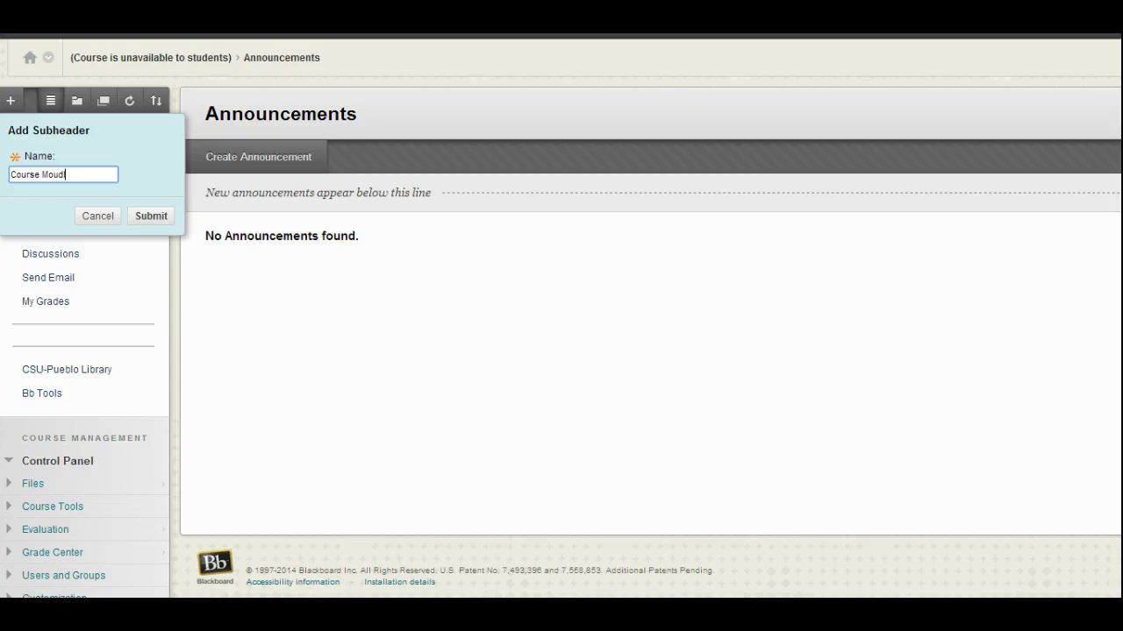
pyautogui.press('BackSpace')
pyautogui.write('ules')
pyautogui.press('Return')
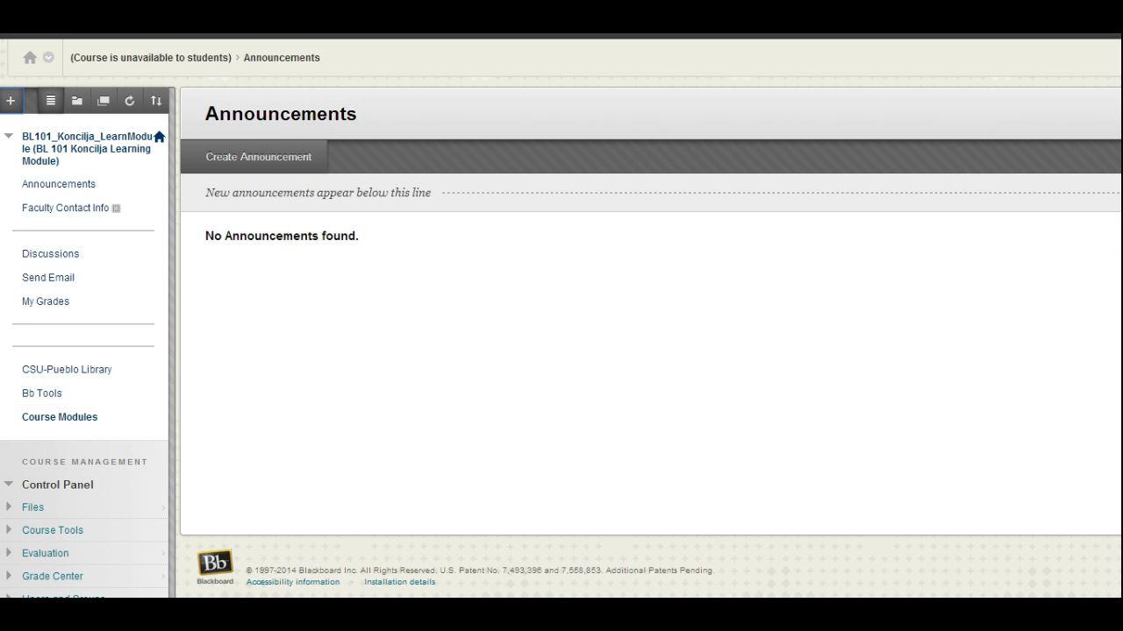
# - Move the Course Modules subheader above Discussions and place the spare divider directly beneath the subheader
pyautogui.moveTo(4, 417); pyautogui.dragTo(4, 252)
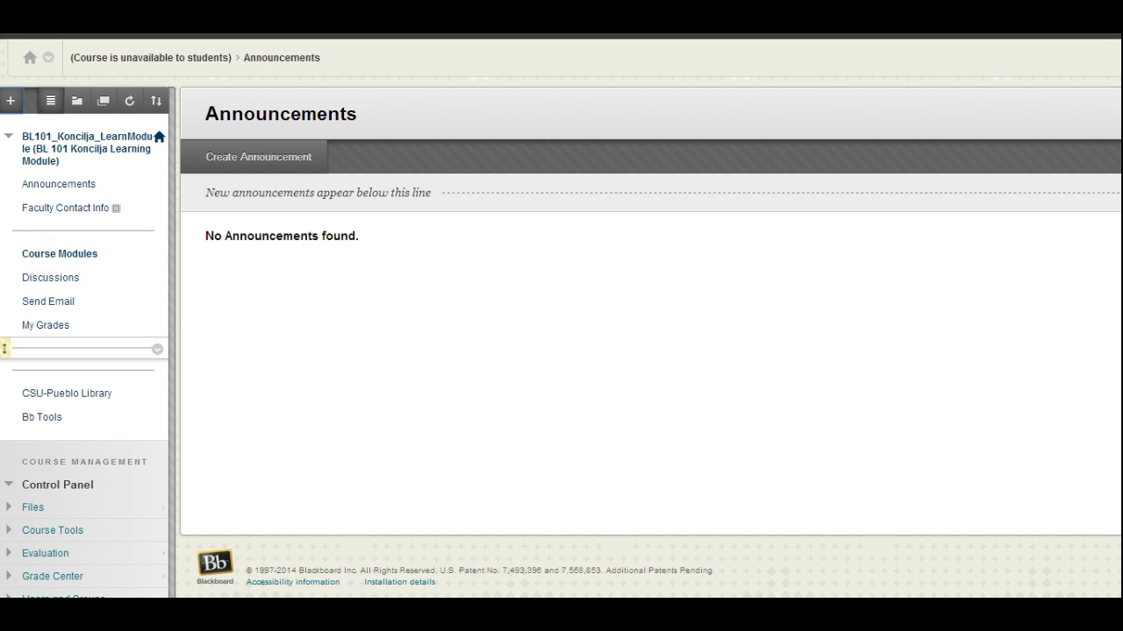
pyautogui.moveTo(5, 349); pyautogui.dragTo(4, 274)
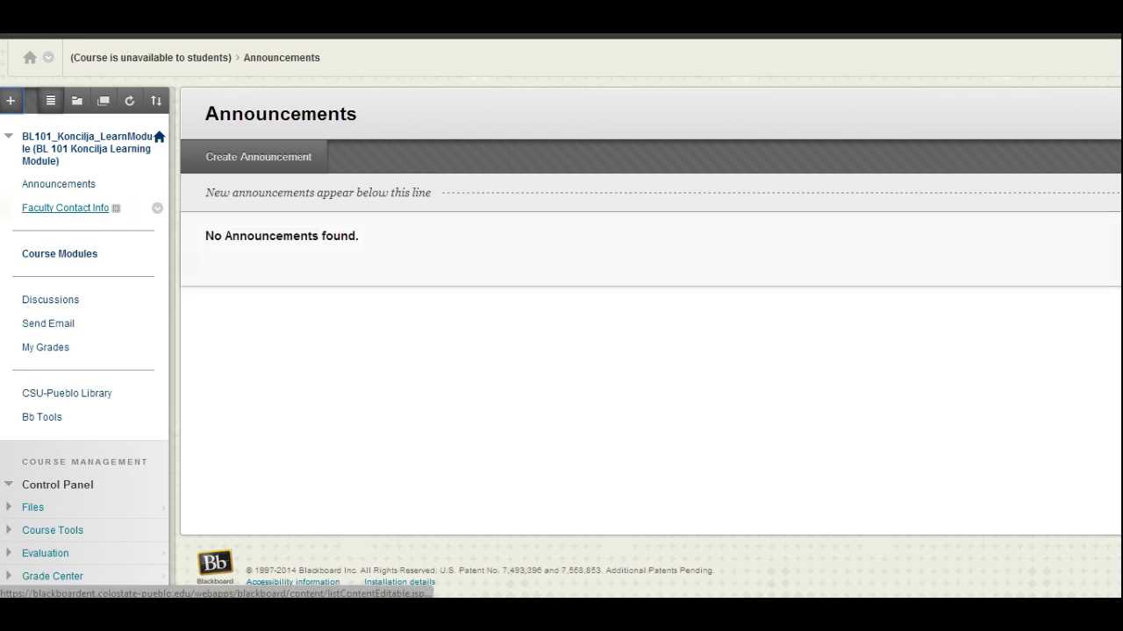
# - Add a content area named "Week 1" and move it directly under the Course Modules subheader
pyautogui.click(10, 100)
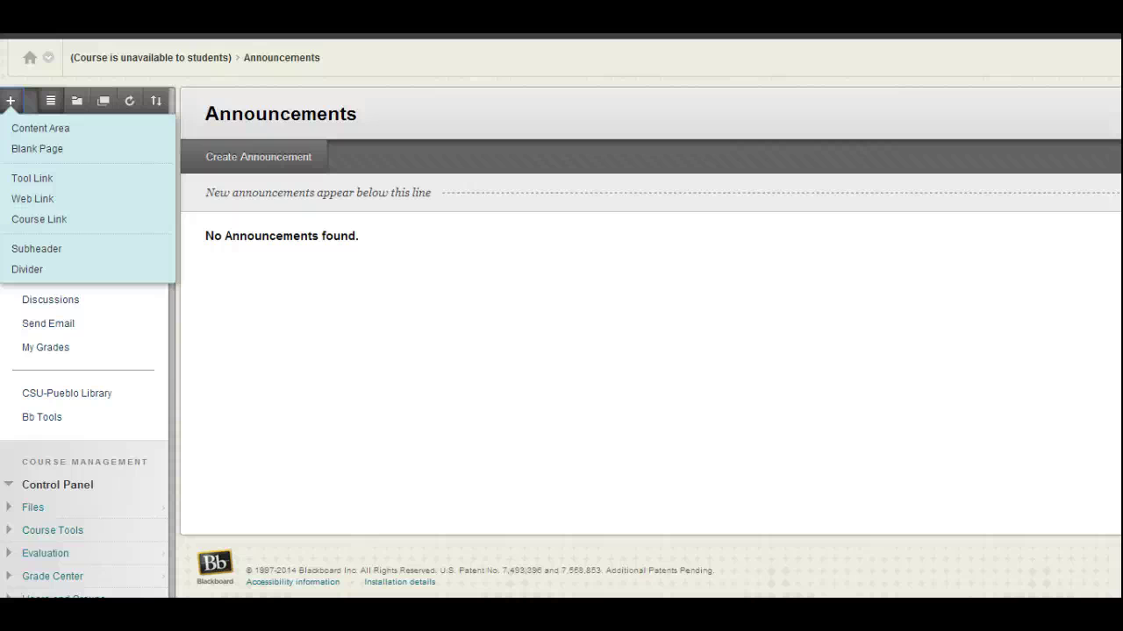
pyautogui.click(40, 128)
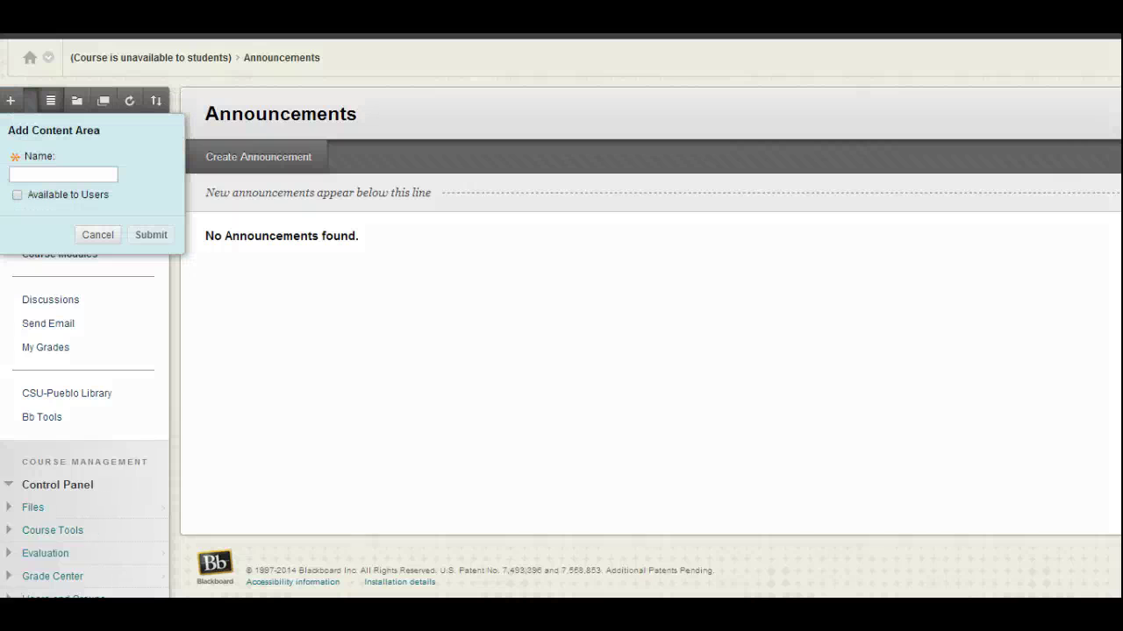
pyautogui.write('Wee')
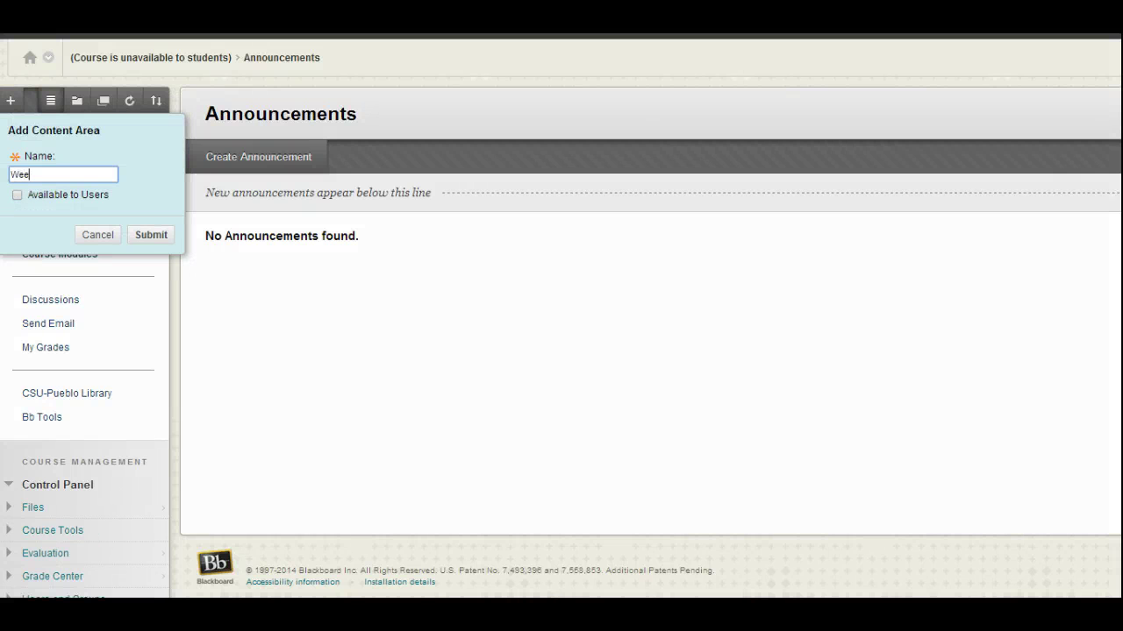
pyautogui.write('k 1')
pyautogui.click(151, 235)
pyautogui.moveTo(4, 441); pyautogui.dragTo(4, 277)
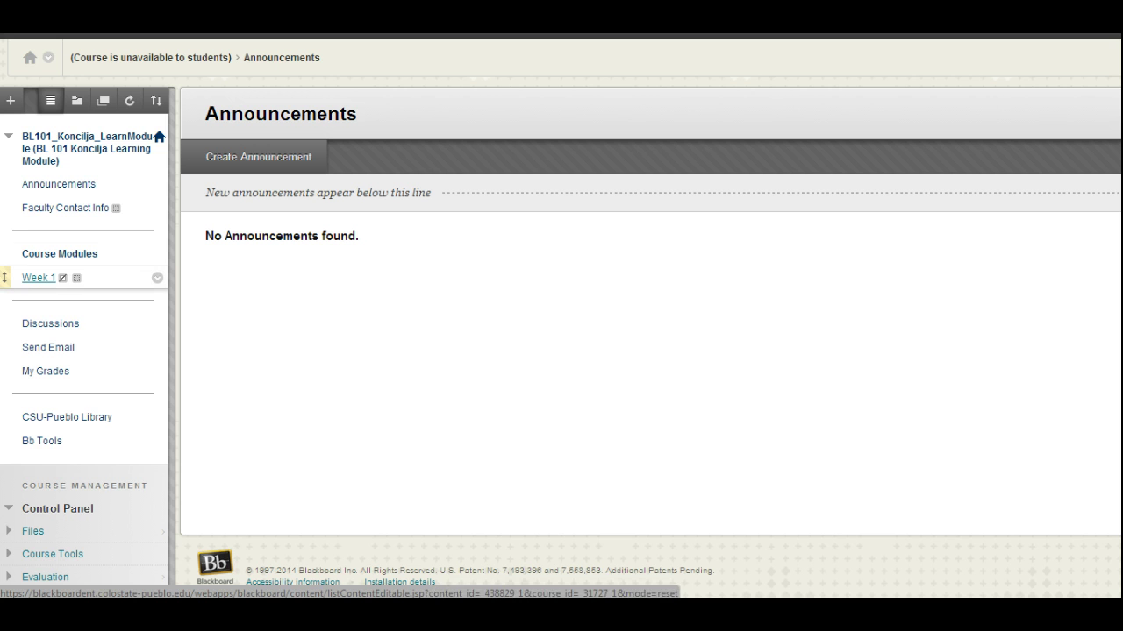
# - Open the Week 1 content area and show its course menu link to students
pyautogui.click(39, 277)
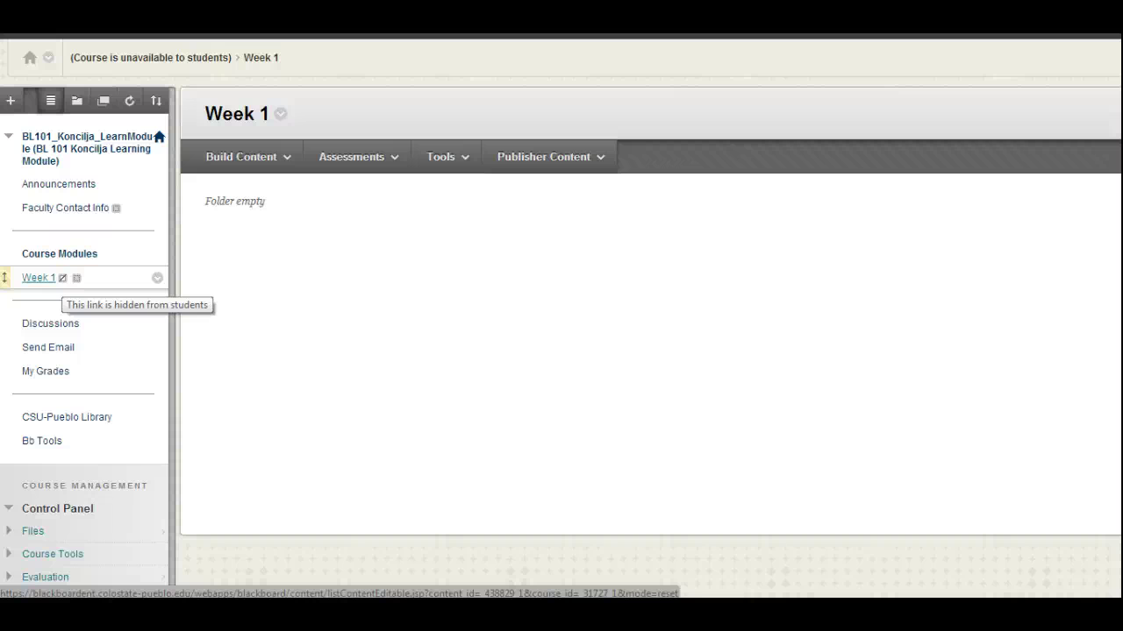
pyautogui.moveTo(3, 277)
pyautogui.mouseDown()
pyautogui.moveTo(4, 301)
pyautogui.moveTo(4, 277)
pyautogui.mouseUp()
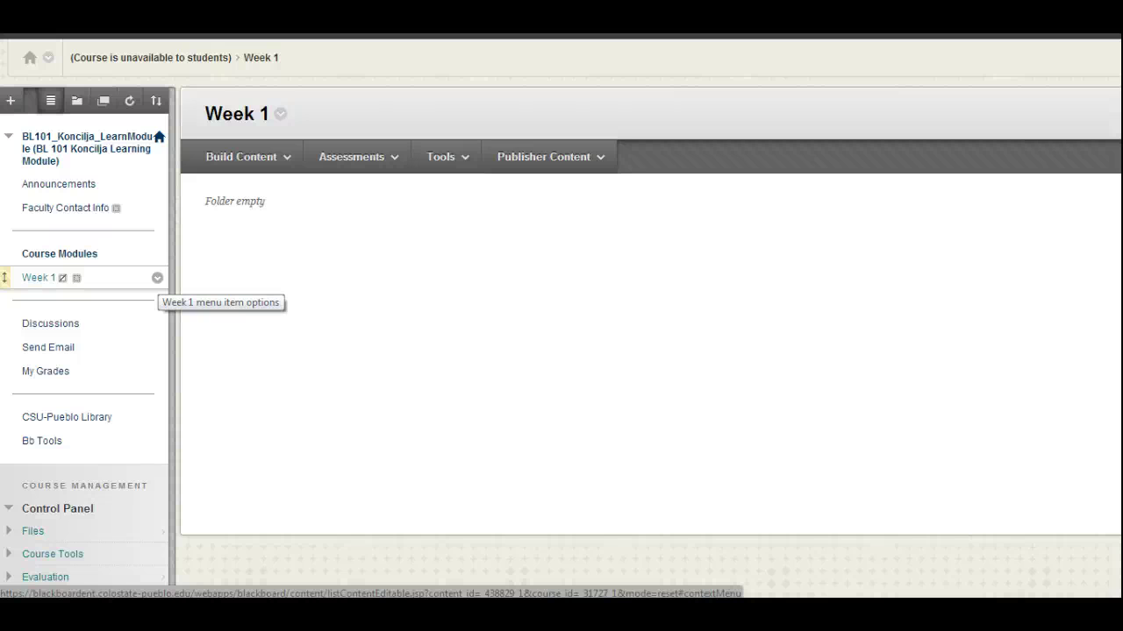
pyautogui.click(156, 278)
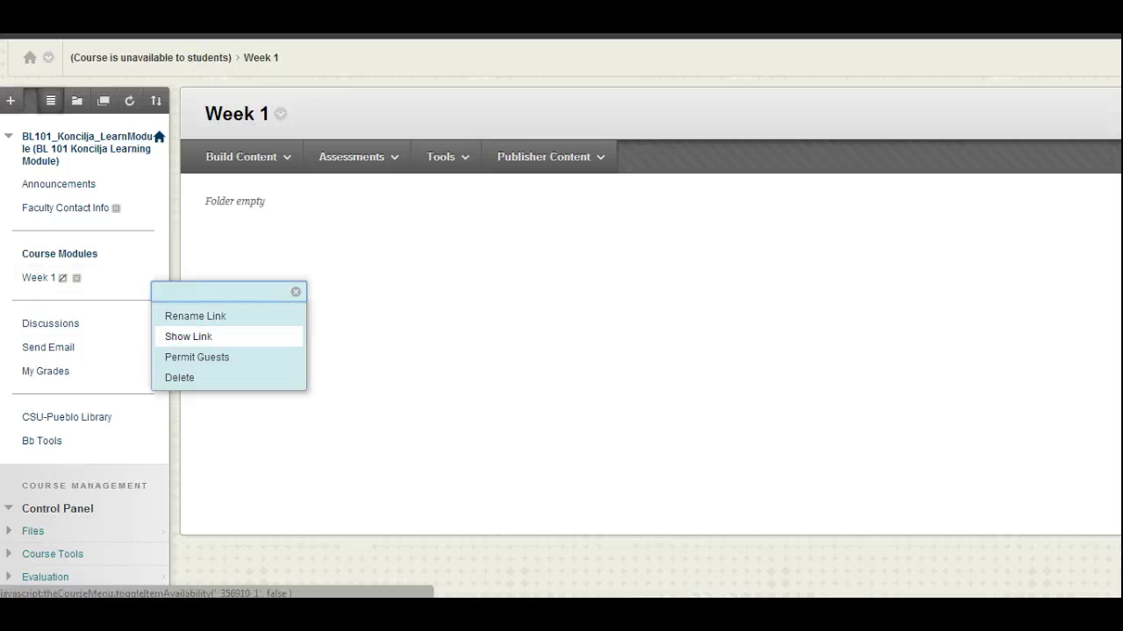
pyautogui.click(189, 337)
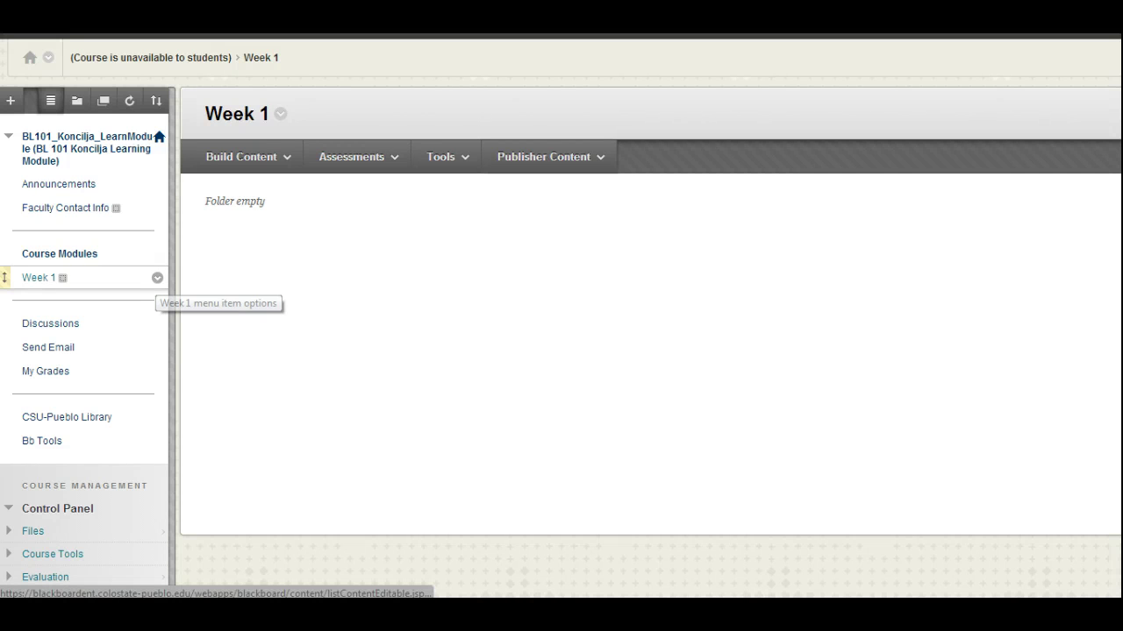
# - Hide the Week 1 link from students and show it again
pyautogui.click(158, 278)
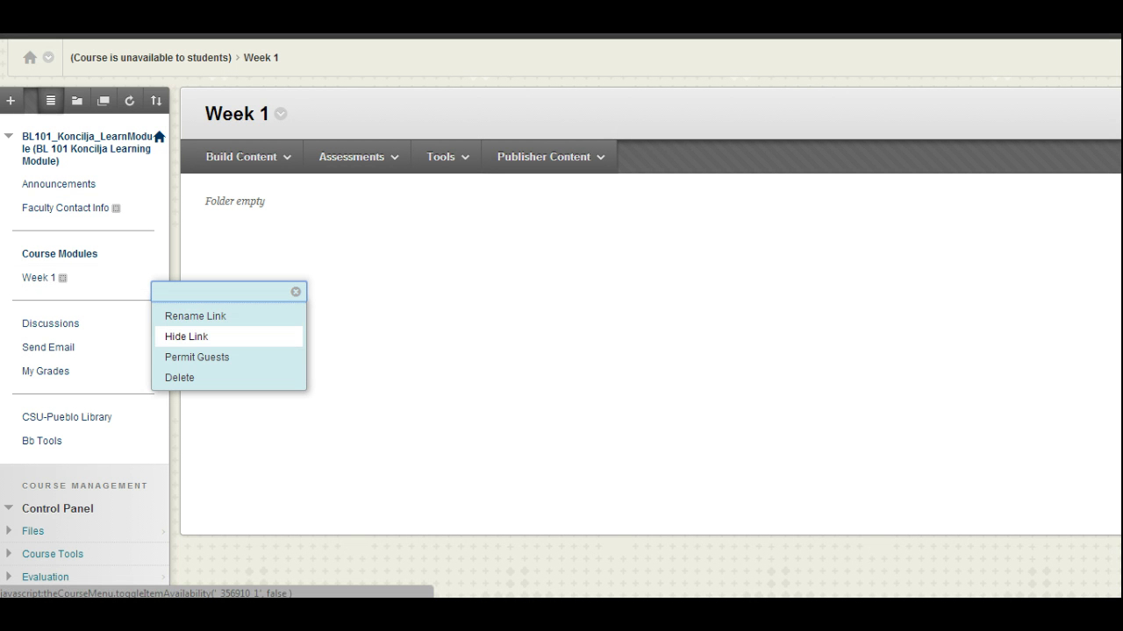
pyautogui.click(185, 337)
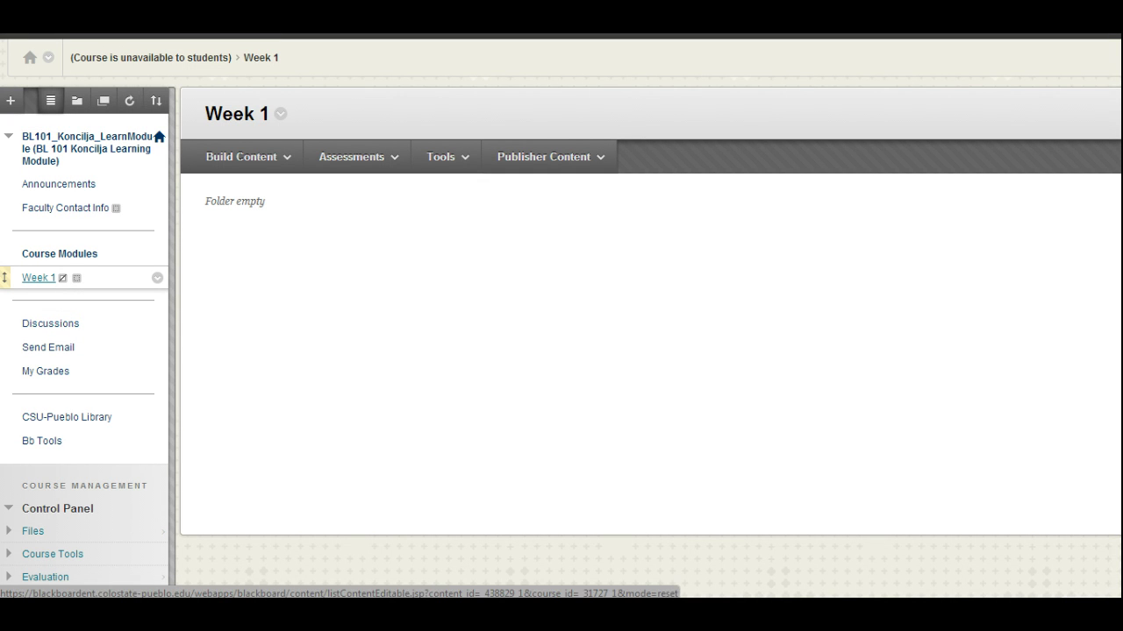
pyautogui.click(157, 277)
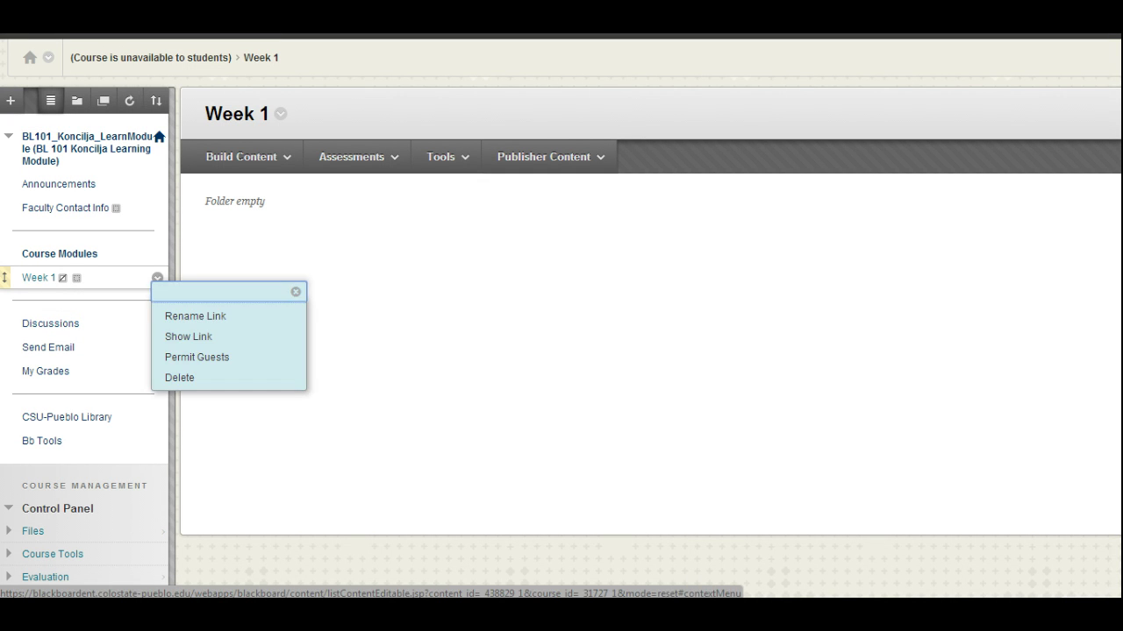
pyautogui.click(188, 336)
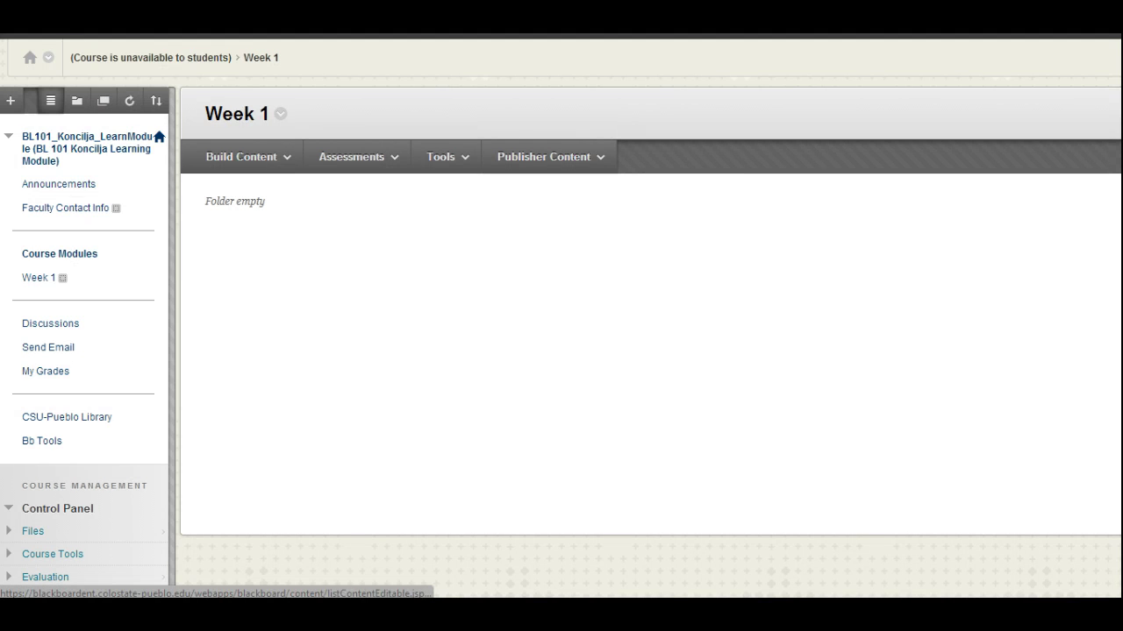
# - Add a content area named "Week 2" that is available to users and move it directly below Week 1
pyautogui.click(10, 100)
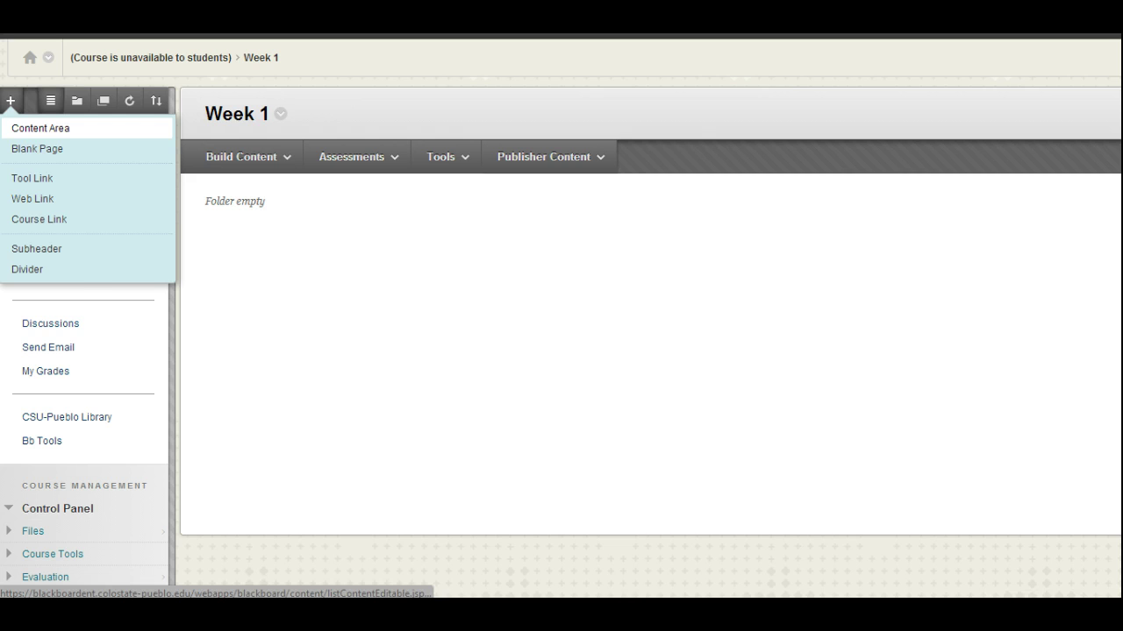
pyautogui.click(40, 128)
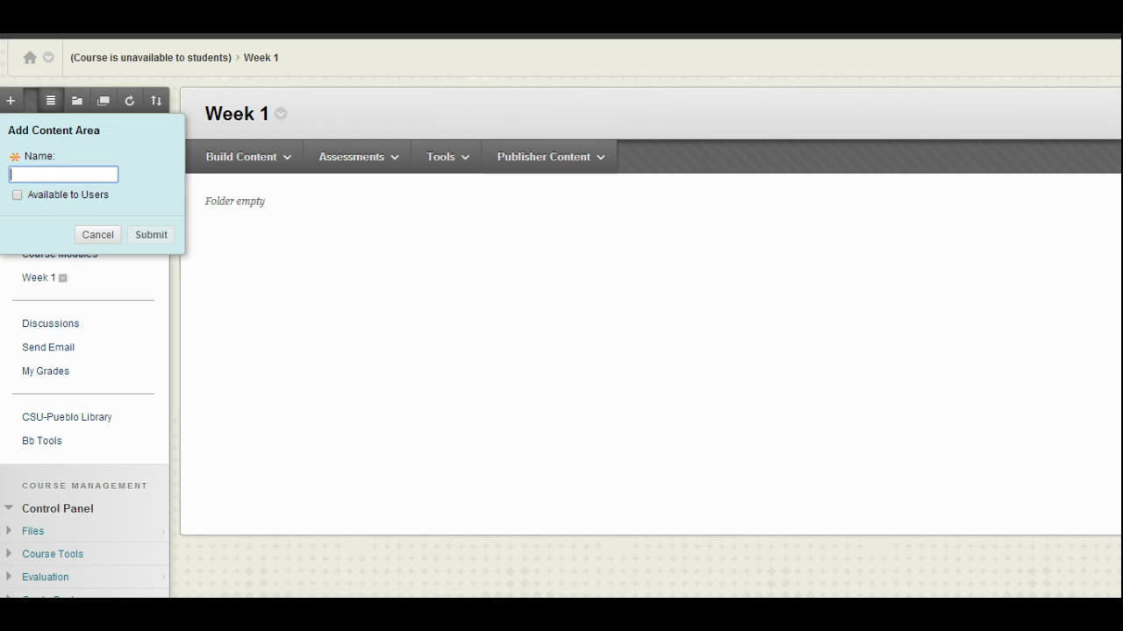
pyautogui.write('Week 2')
pyautogui.press('Tab')
pyautogui.press('space')
pyautogui.press('Tab')
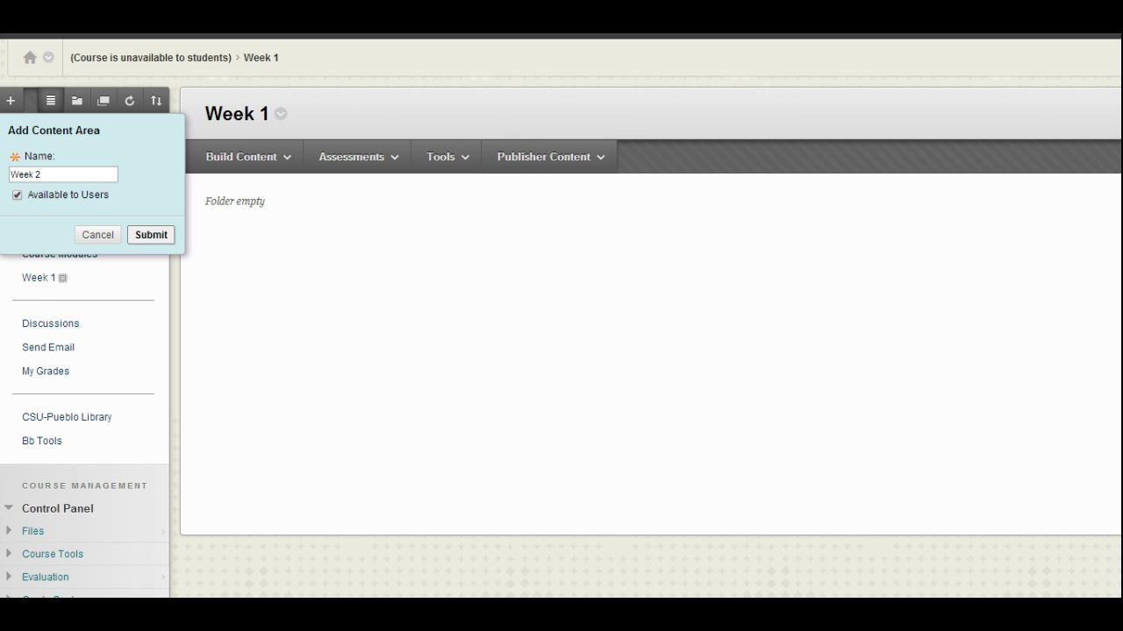
pyautogui.press('Return')
pyautogui.moveTo(157, 466); pyautogui.dragTo(157, 299)
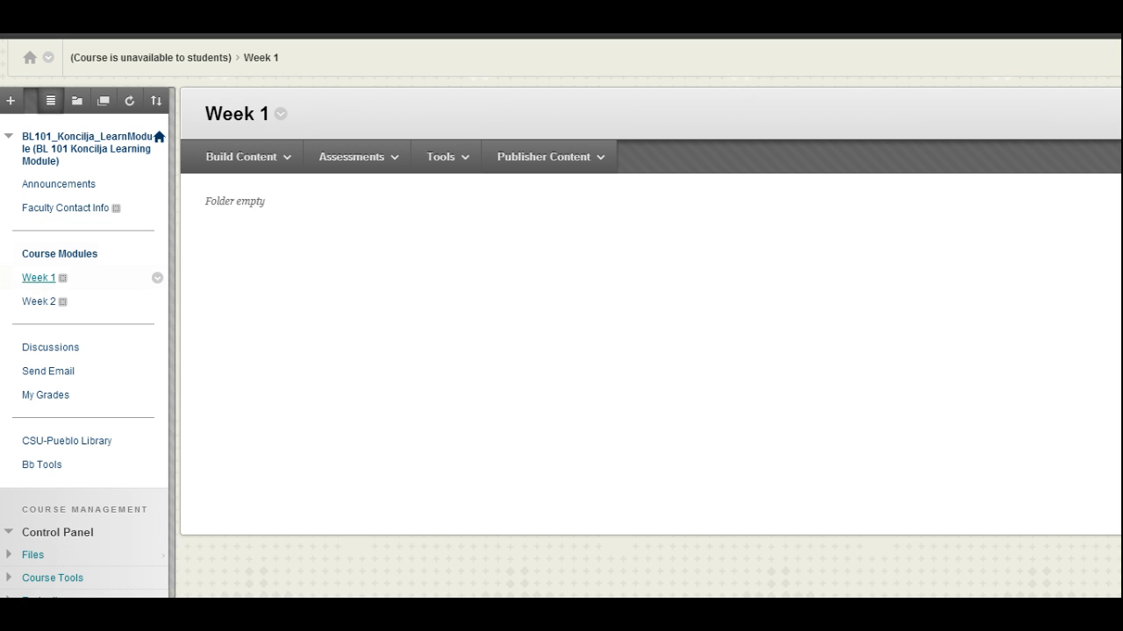
# - Open the Week 1 content area and its options for building content
pyautogui.click(38, 277)
pyautogui.click(248, 156)
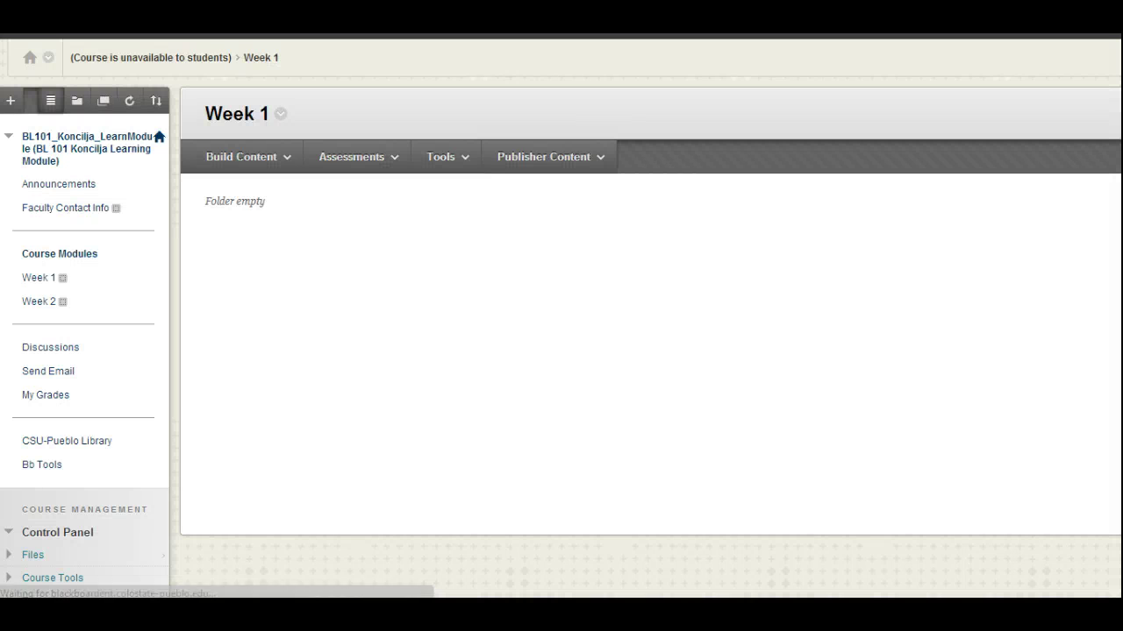